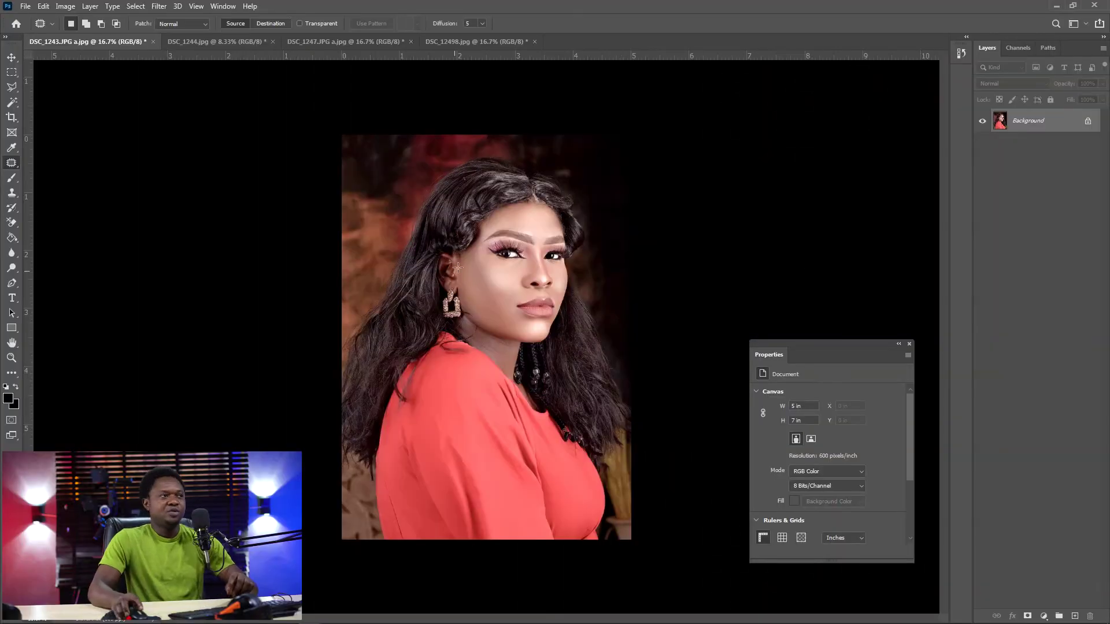
Flip through the open portrait photos, including DSC_1244.jpg and the full-length shot, to compare them
left_click(176, 41)
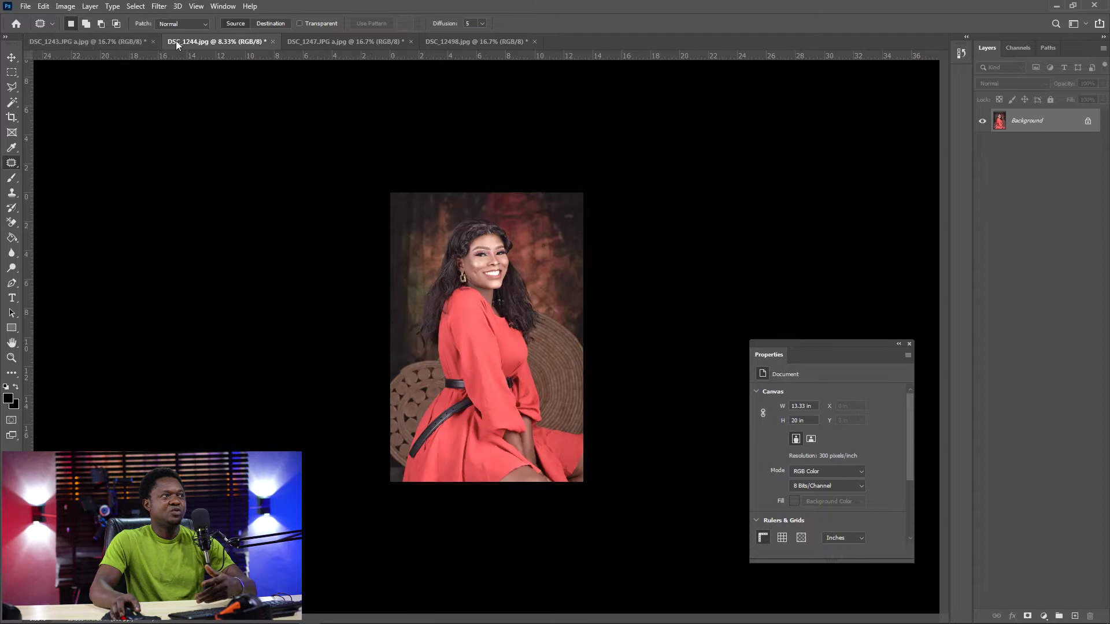
left_click(107, 42)
left_click(231, 42)
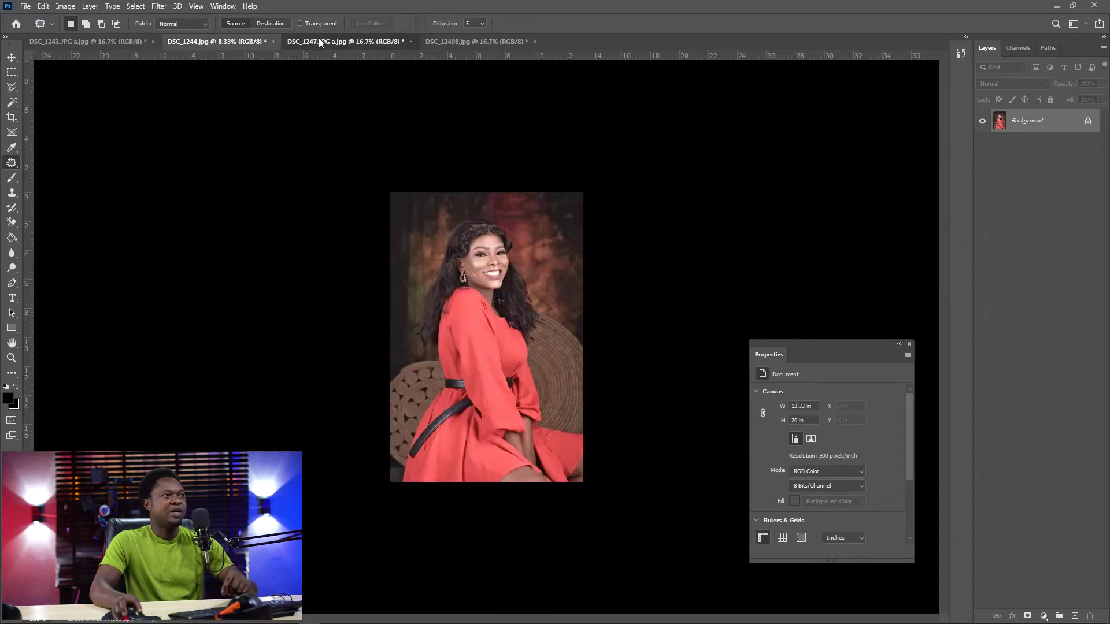
left_click(335, 41)
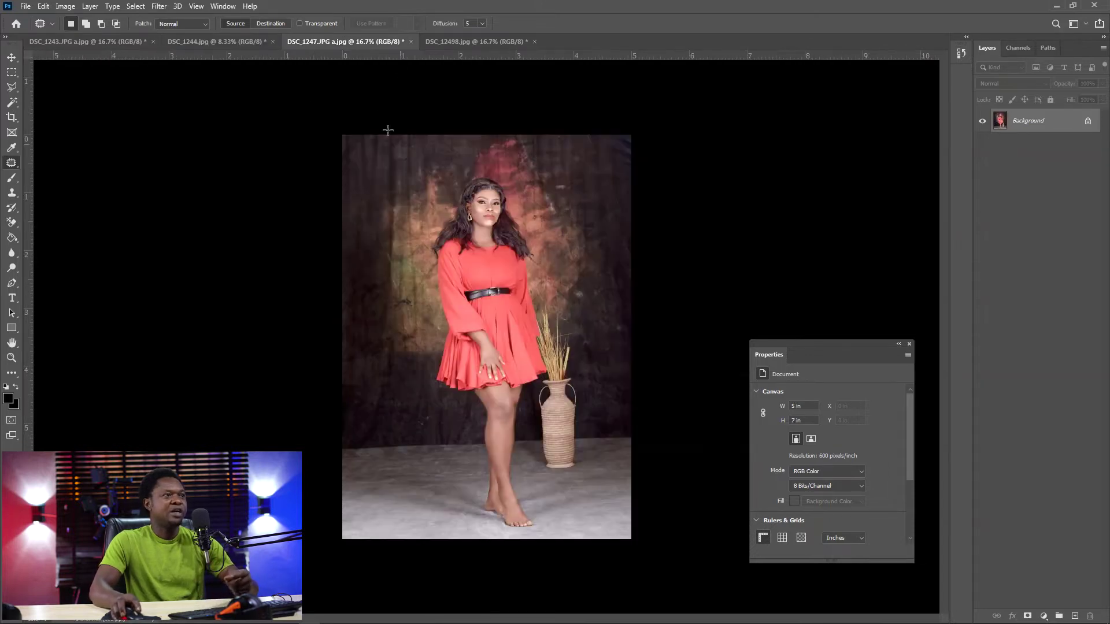
left_click(244, 41)
Return to the close-up portrait DSC_1243.JPG a.jpg and open it in the Camera Raw Filter
left_click(126, 41)
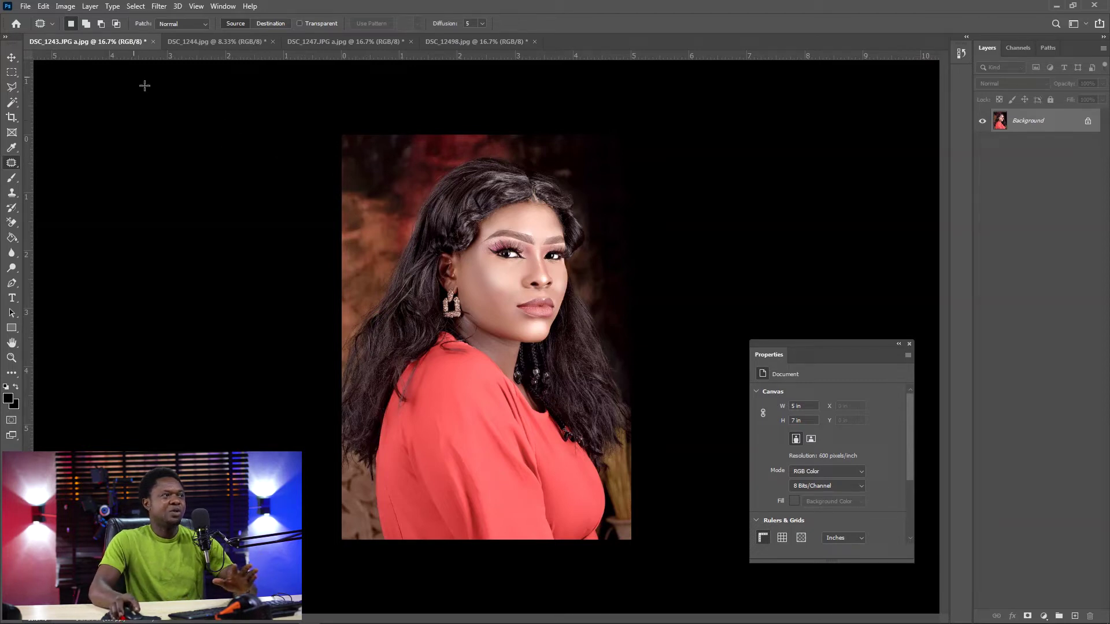
left_click(157, 6)
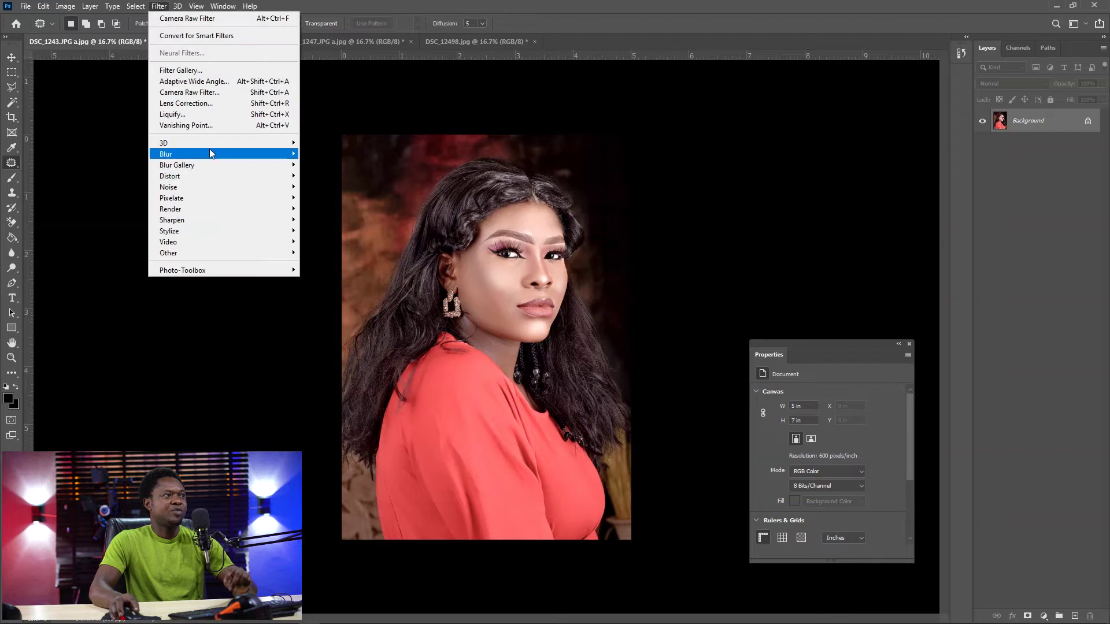
left_click(186, 104)
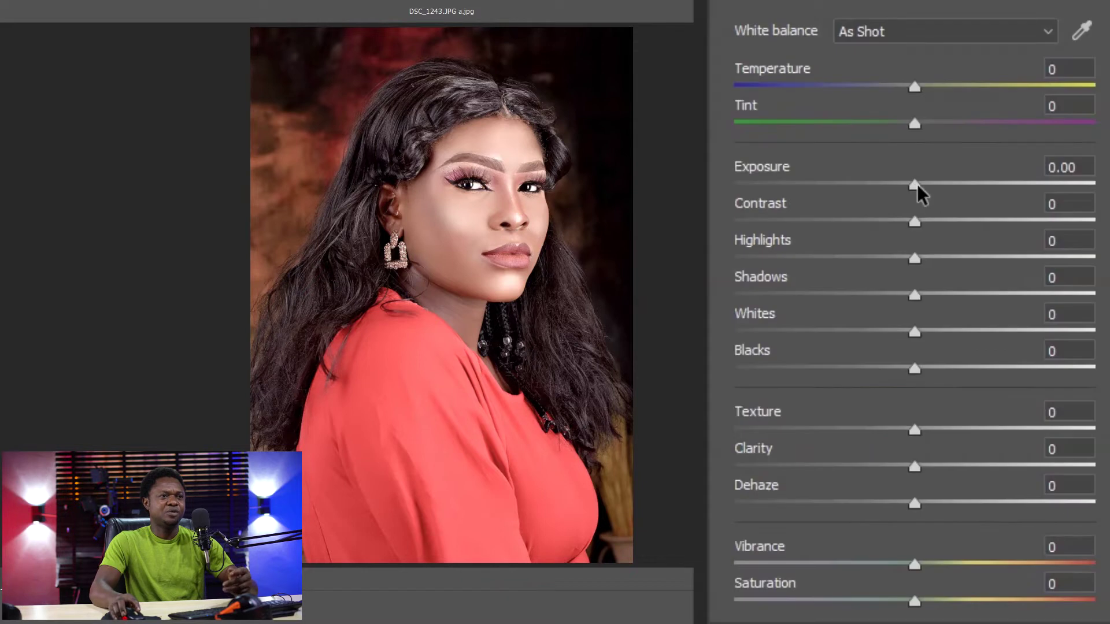
Set Exposure to -0.70 and raise Contrast to +31
left_click_drag(982, 252, 968, 253)
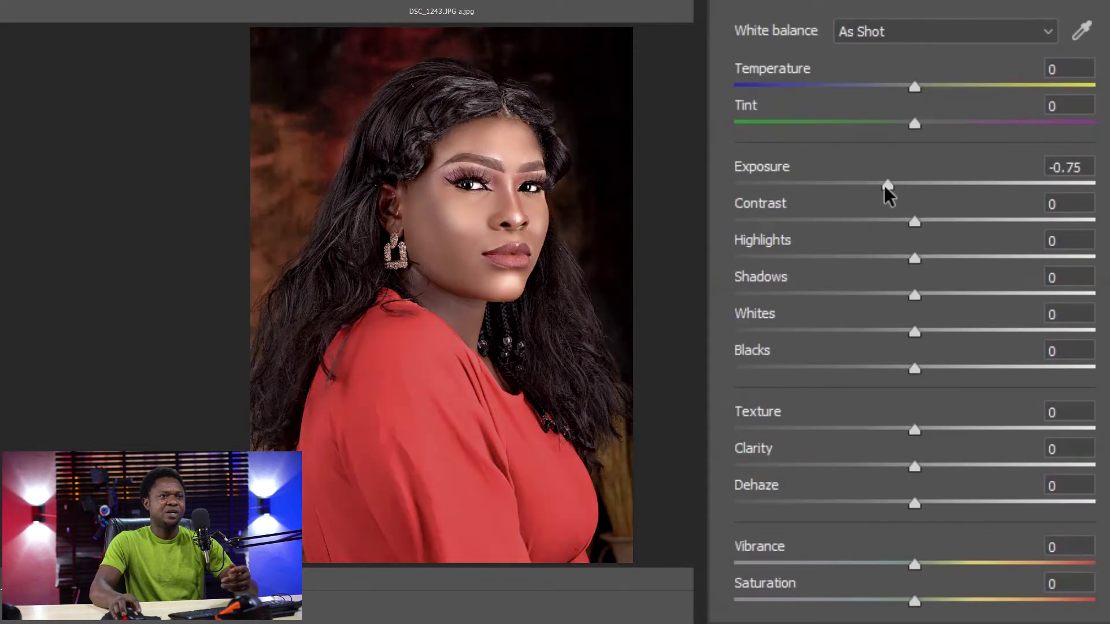
left_click_drag(888, 195, 887, 195)
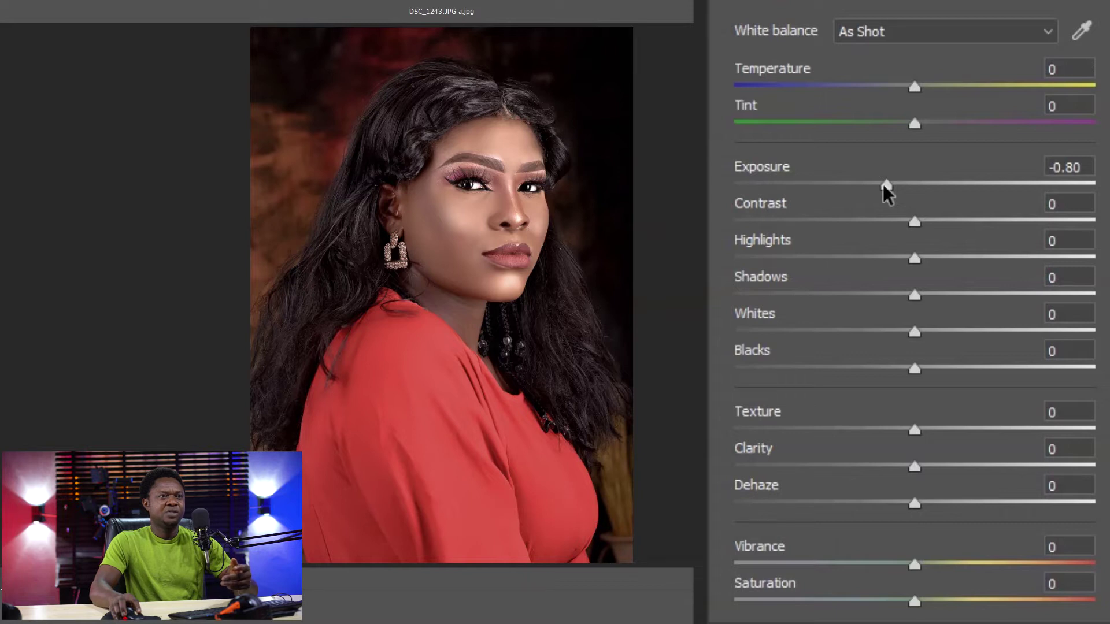
left_click_drag(887, 196, 890, 195)
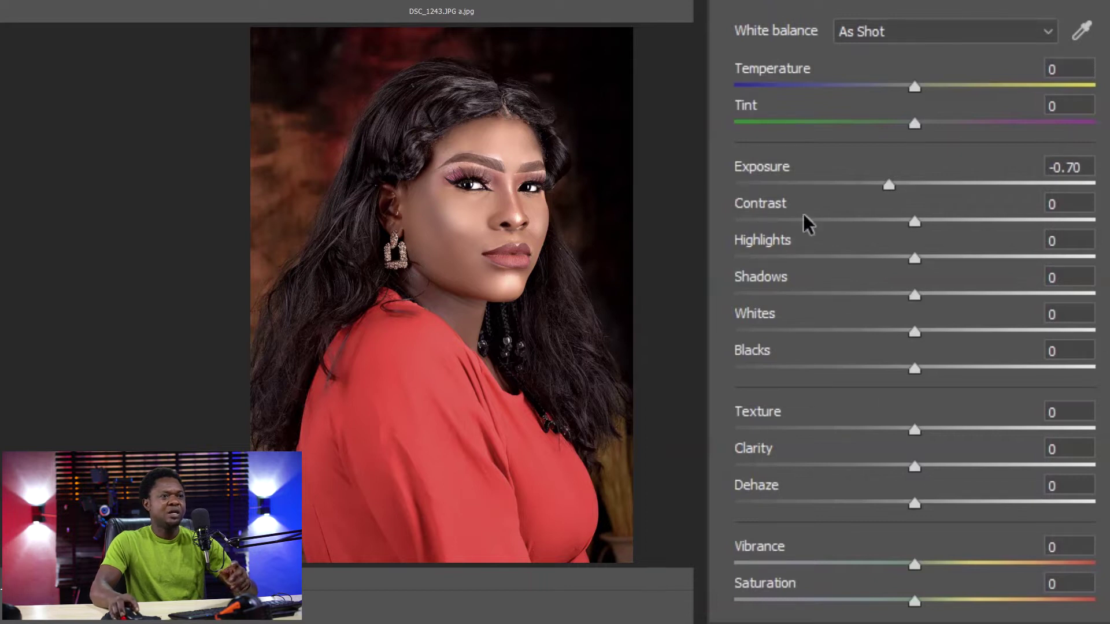
left_click_drag(916, 223, 971, 227)
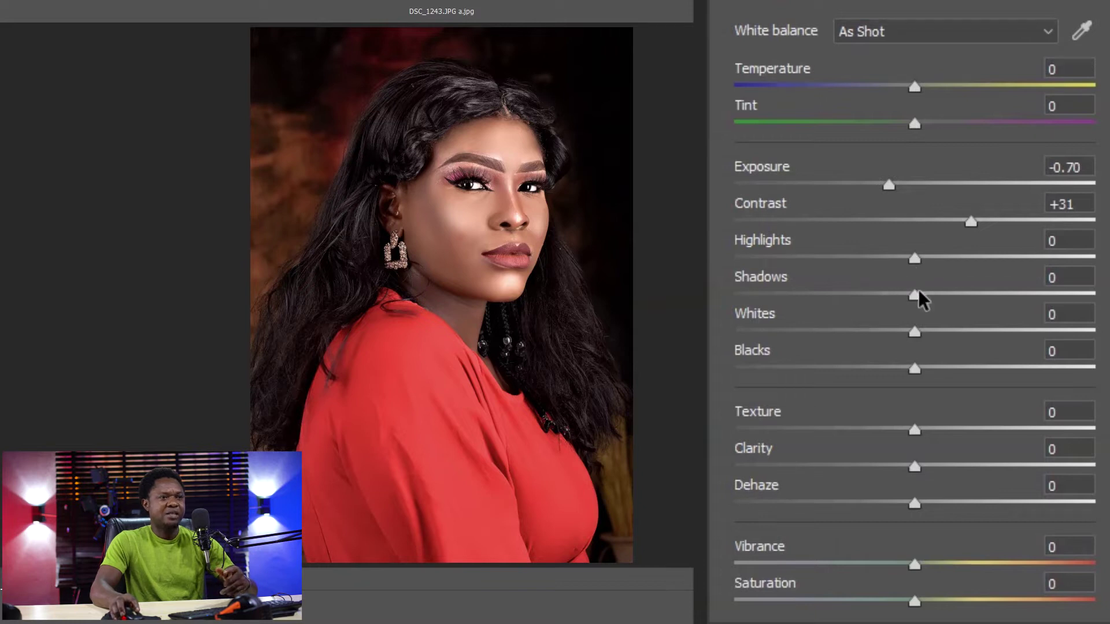
Set Shadows to +14, Whites to -20 and Blacks to -35
left_click_drag(913, 296, 936, 296)
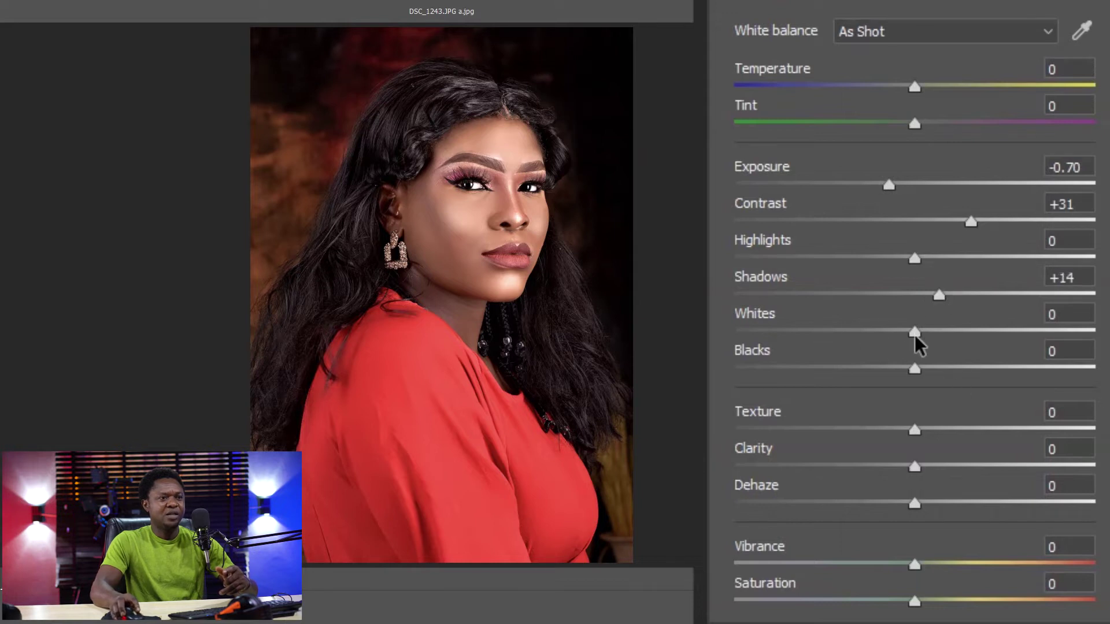
left_click_drag(913, 334, 877, 333)
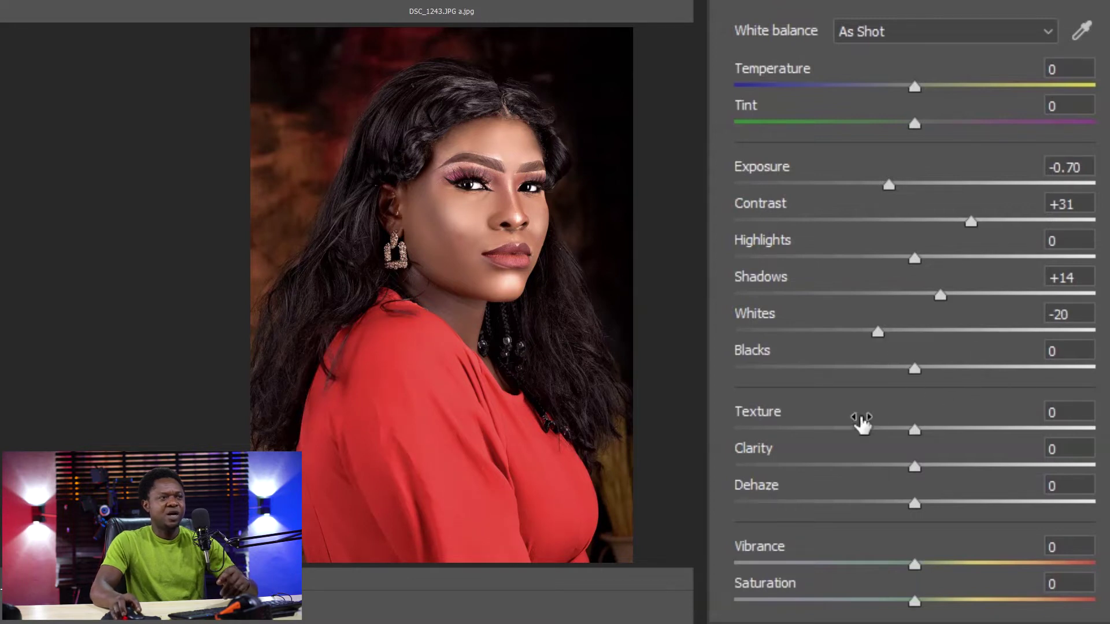
left_click_drag(908, 369, 860, 369)
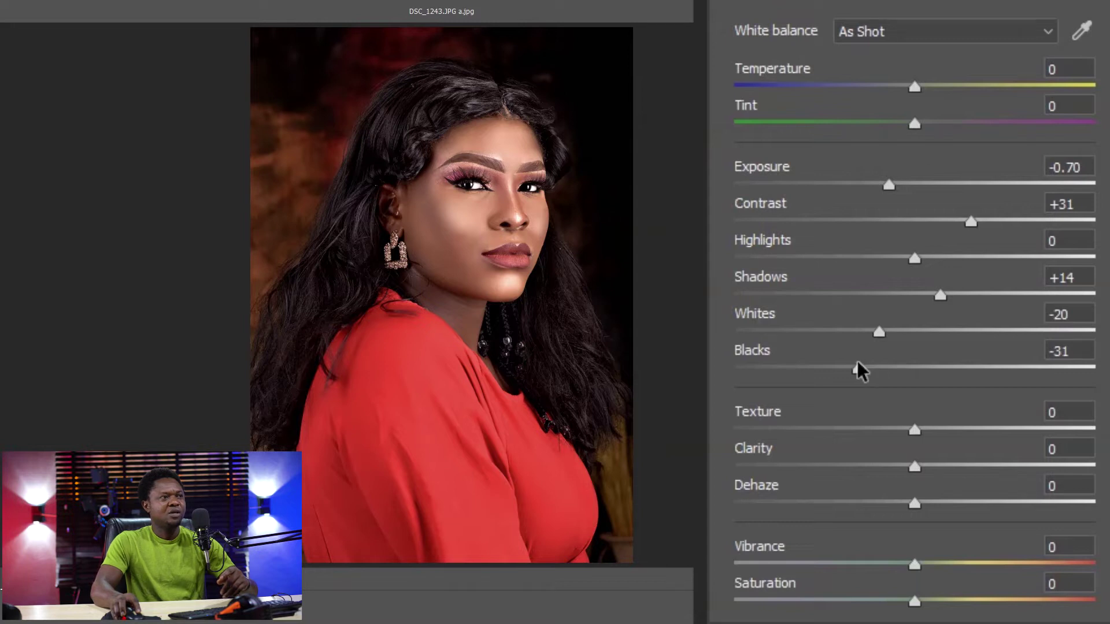
left_click_drag(859, 369, 853, 370)
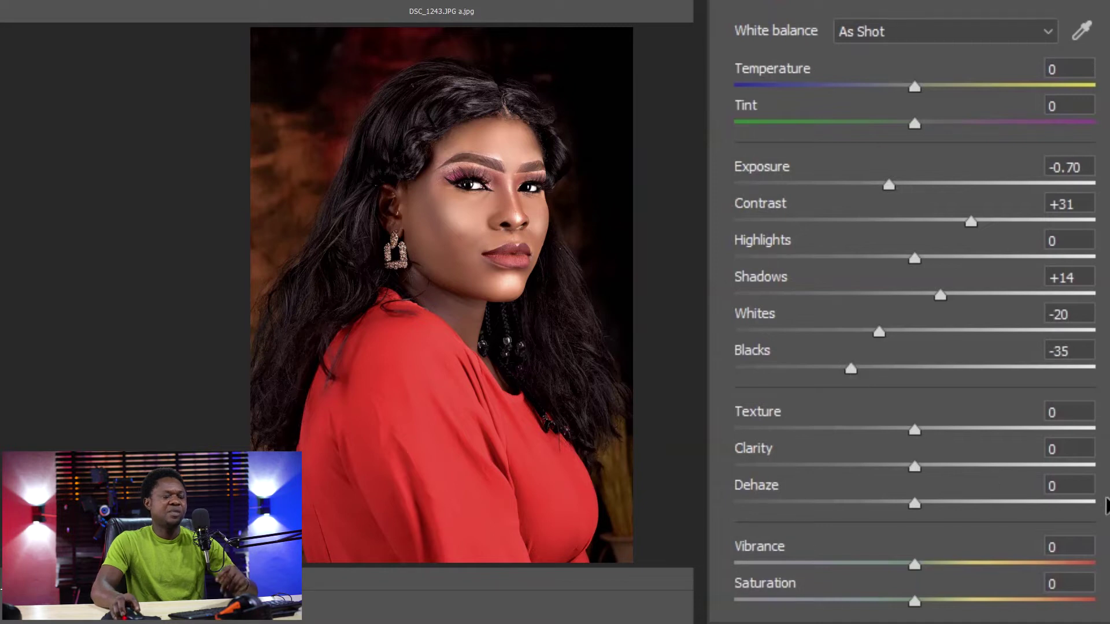
Commit the Camera Raw adjustments to the close-up portrait, then switch to DSC_1244.jpg
scroll(914, 312, "down", 1)
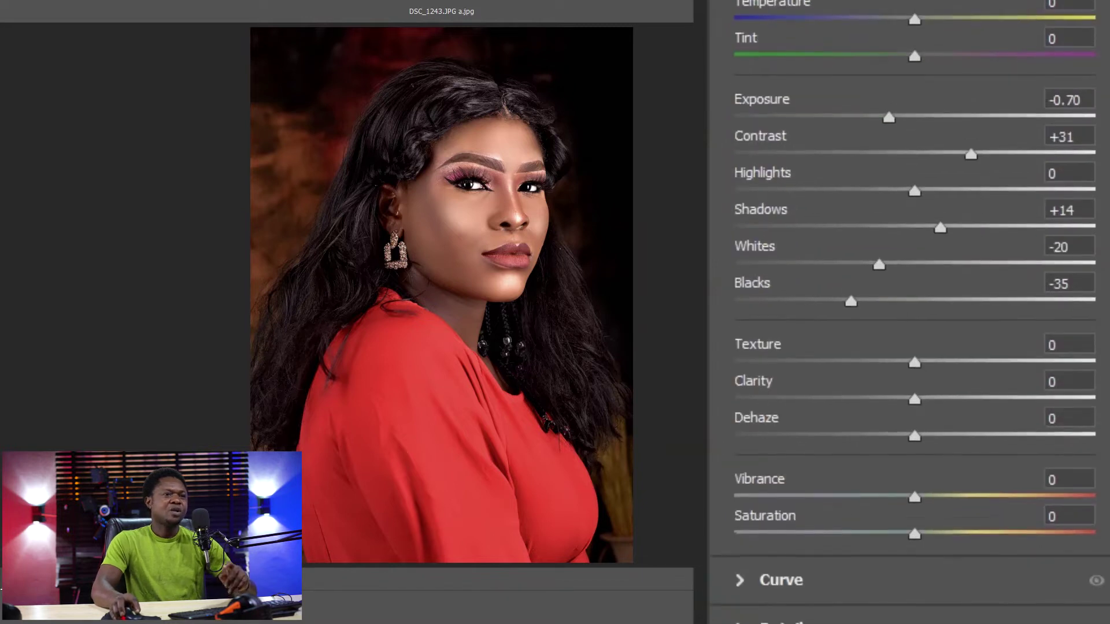
scroll(913, 312, "up", 1)
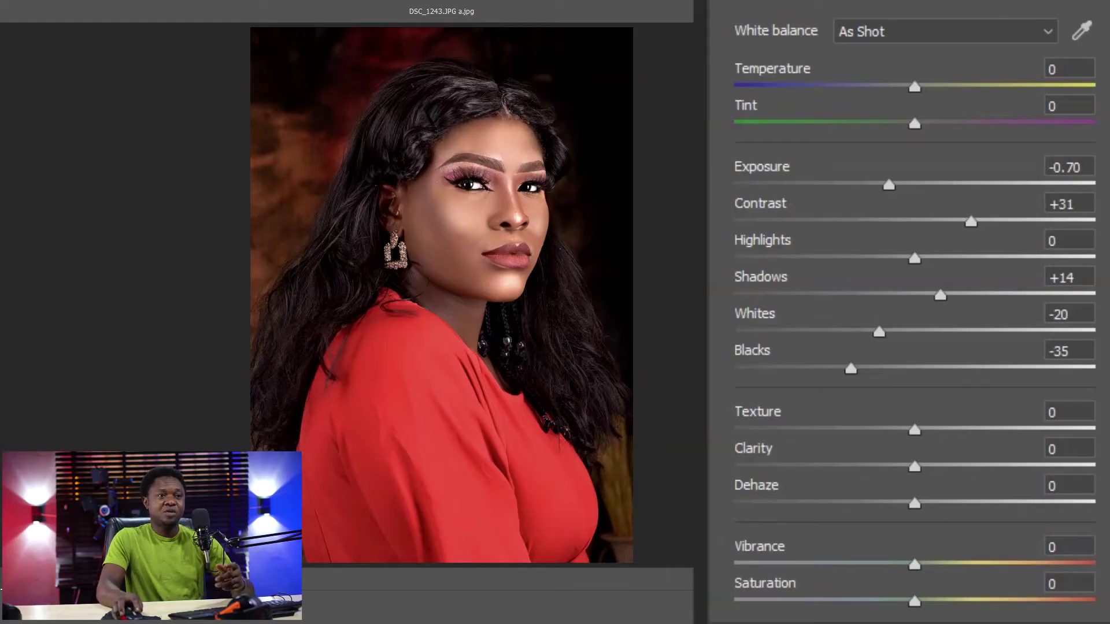
scroll(1104, 434, "down", 2)
scroll(1104, 434, "up", 1)
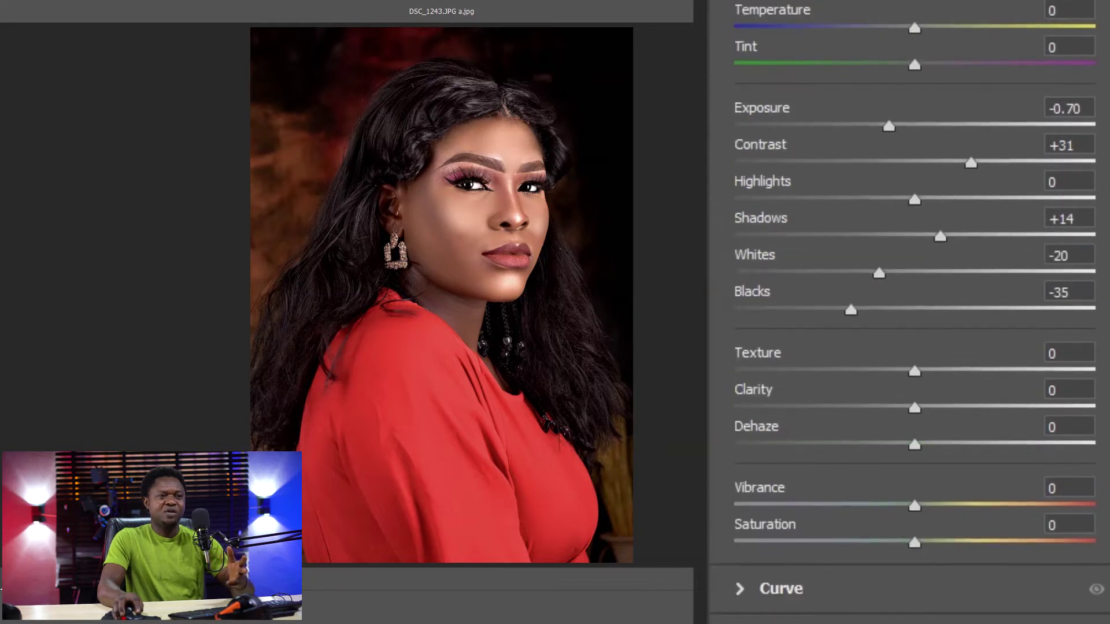
scroll(910, 309, "up", 1)
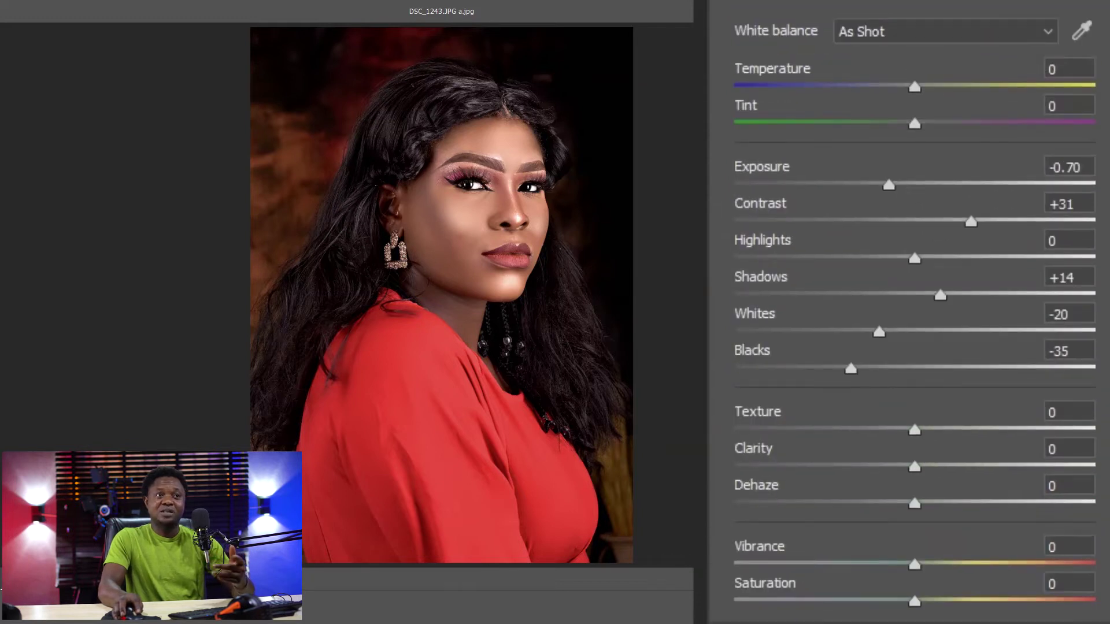
scroll(701, 355, "down", 6)
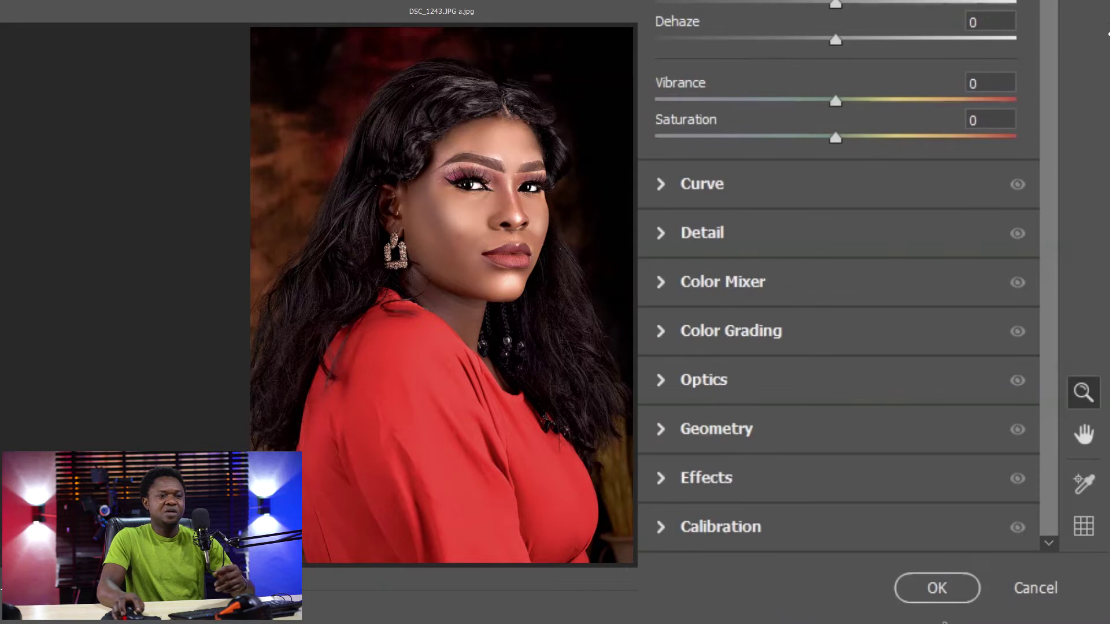
left_click(923, 587)
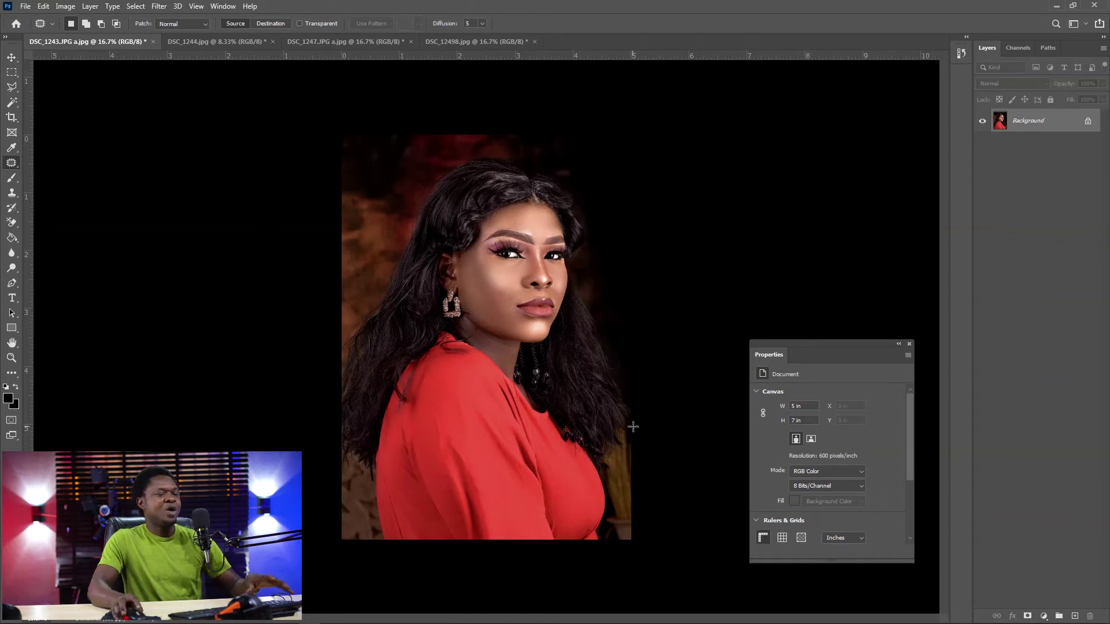
left_click(215, 42)
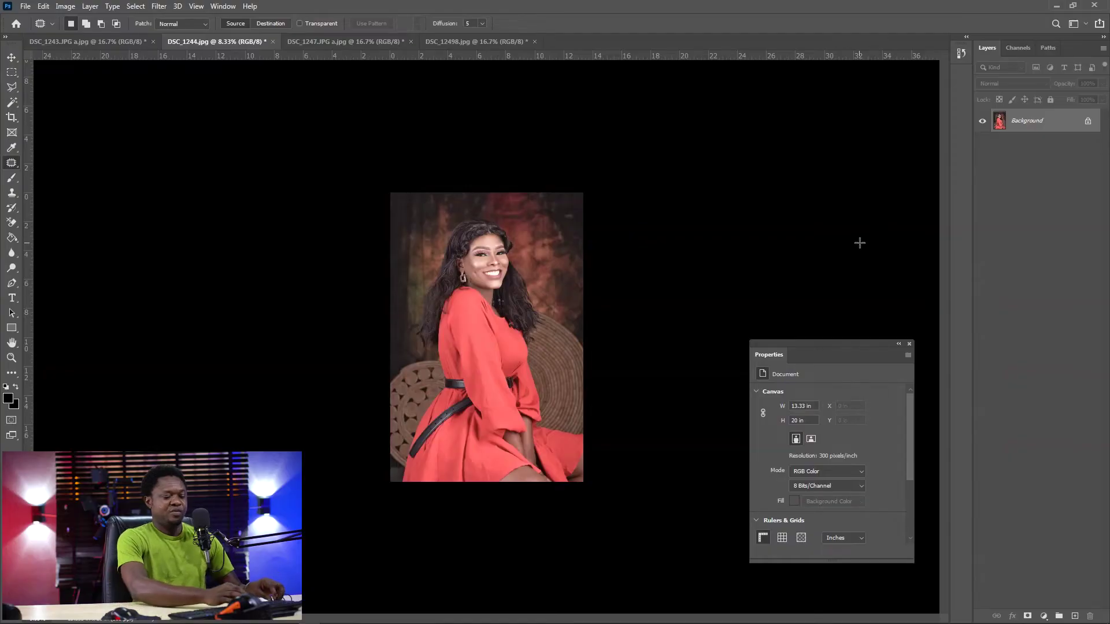
Duplicate DSC_1244.jpg's Background layer into Layer 1 with Ctrl+J
key("ctrl+j")
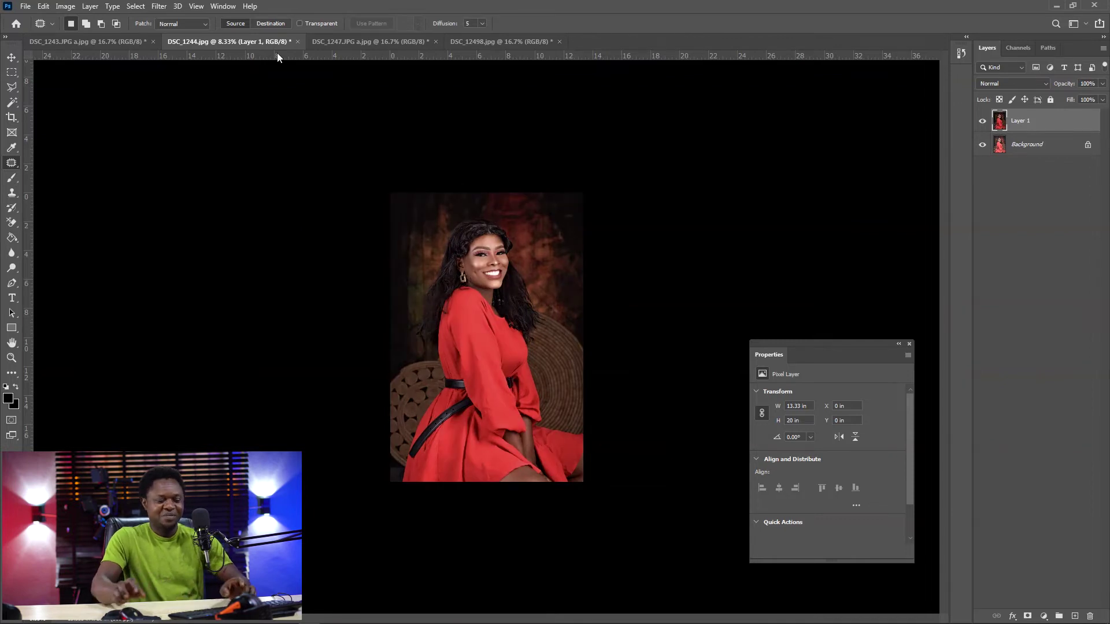
Zoom in and toggle Layer 1's visibility to compare with the original, then switch to DSC_1247
key("ctrl+plus")
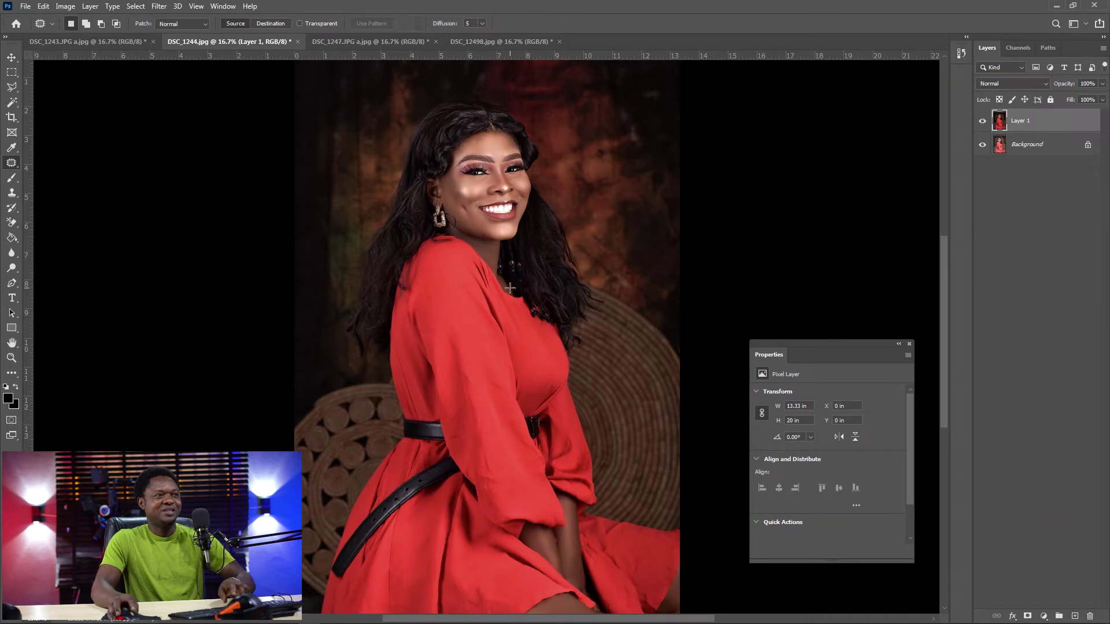
scroll(491, 312, "up", 2)
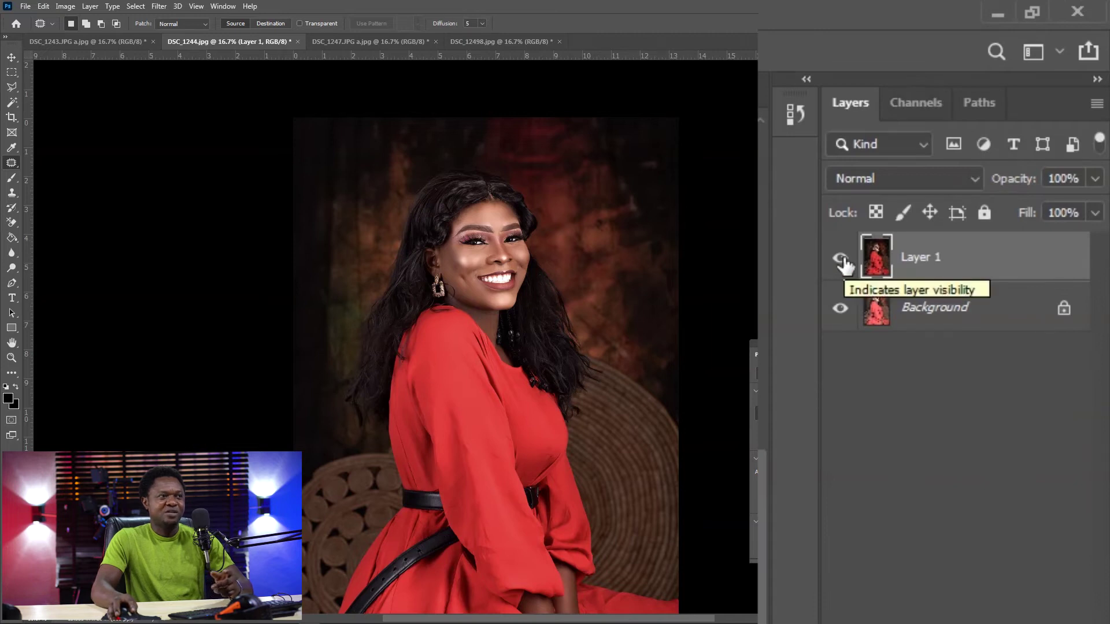
left_click(842, 262)
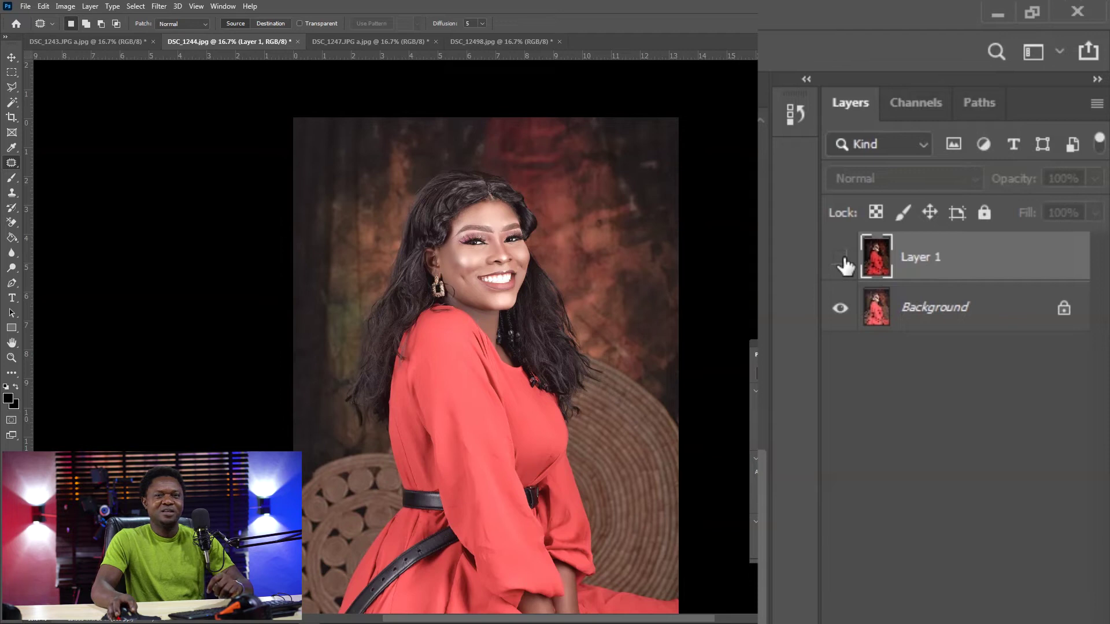
left_click(841, 261)
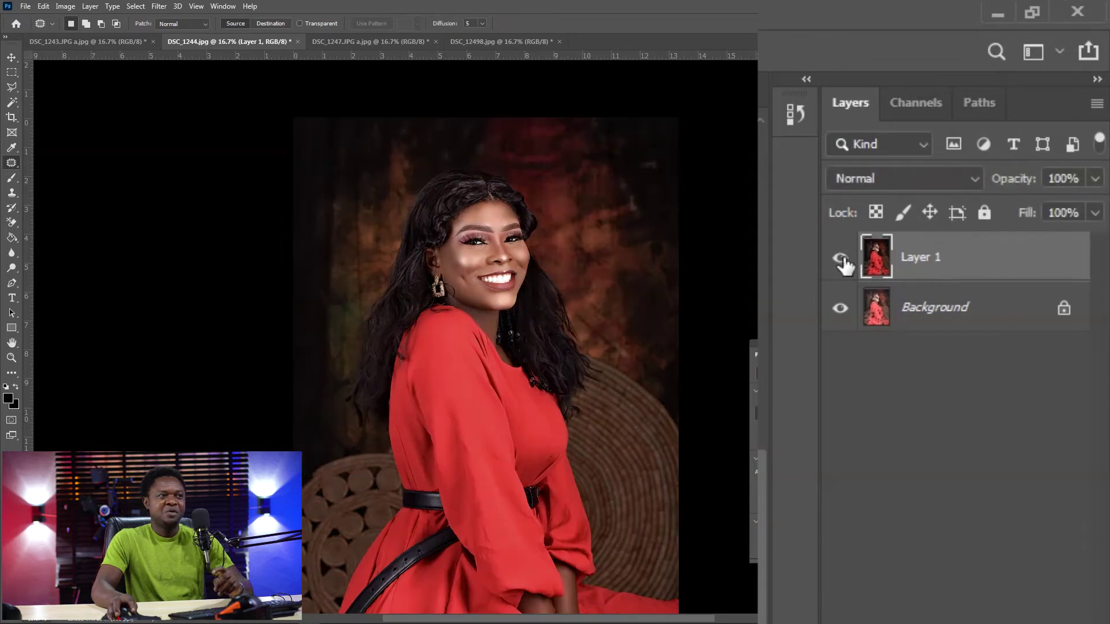
left_click(842, 261)
left_click(841, 262)
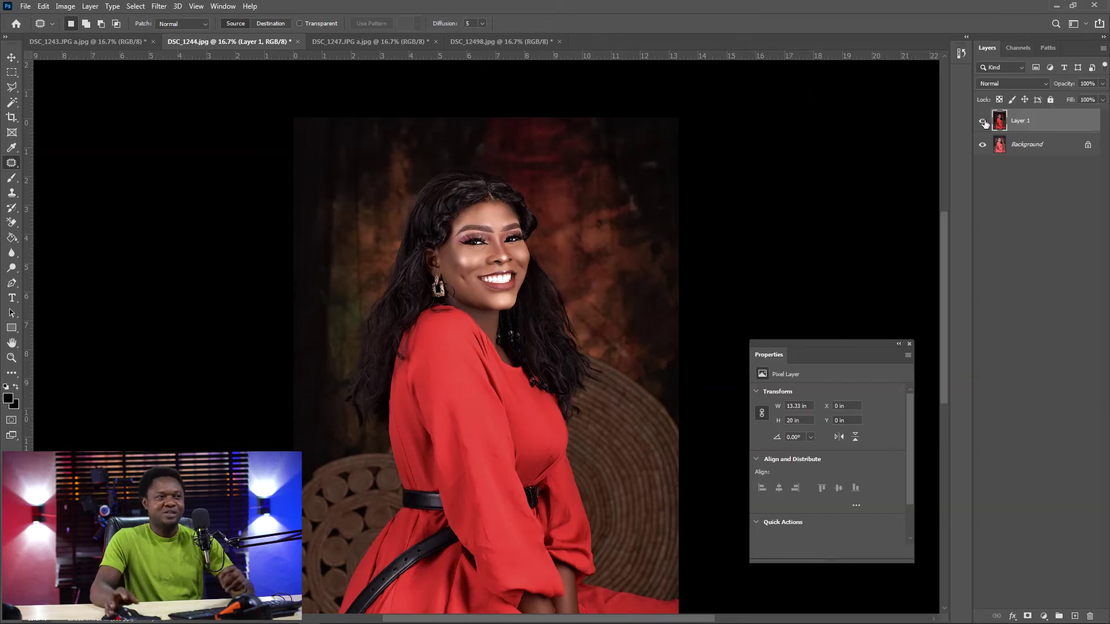
left_click(357, 42)
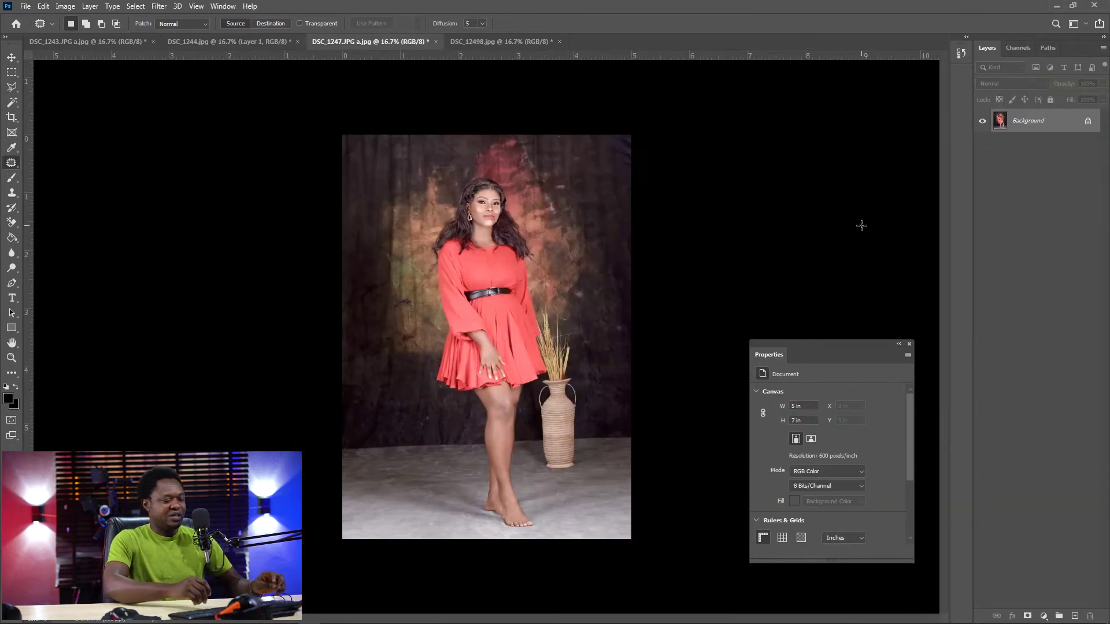
Duplicate DSC_1247's Background and reapply the Camera Raw look with Ctrl+Alt+F, then switch to DSC_12498.jpg
key("ctrl+j")
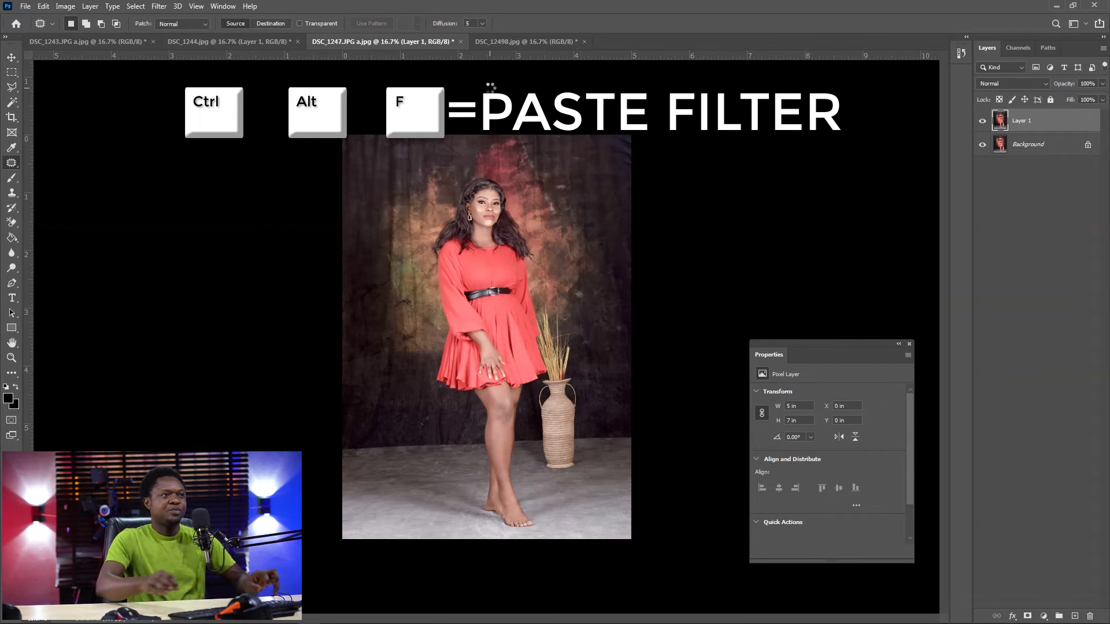
key("ctrl+alt+f")
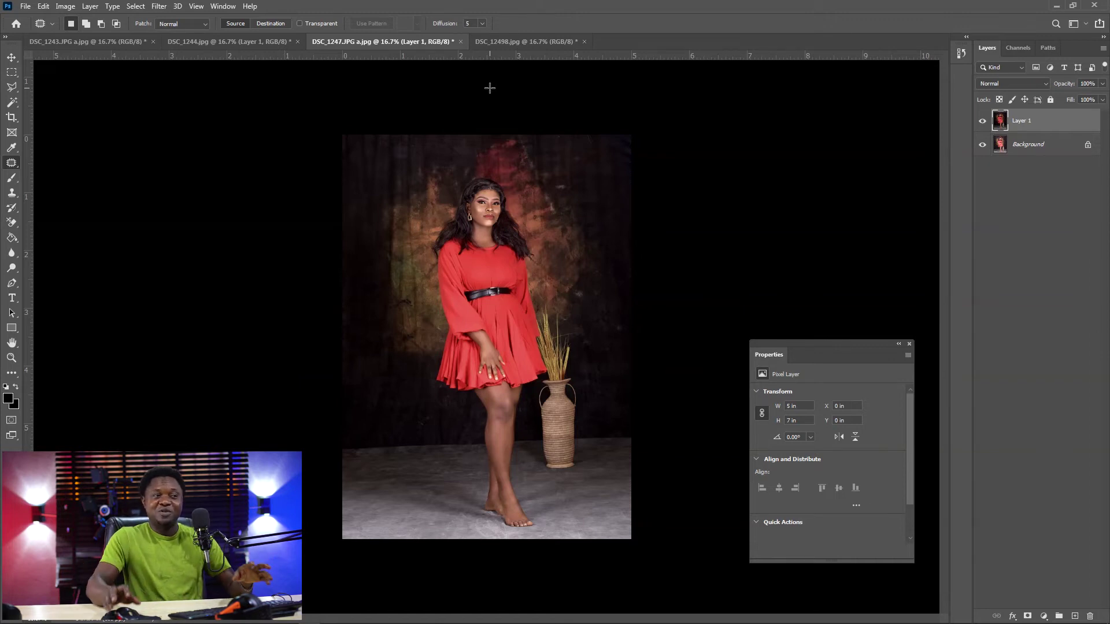
left_click(523, 42)
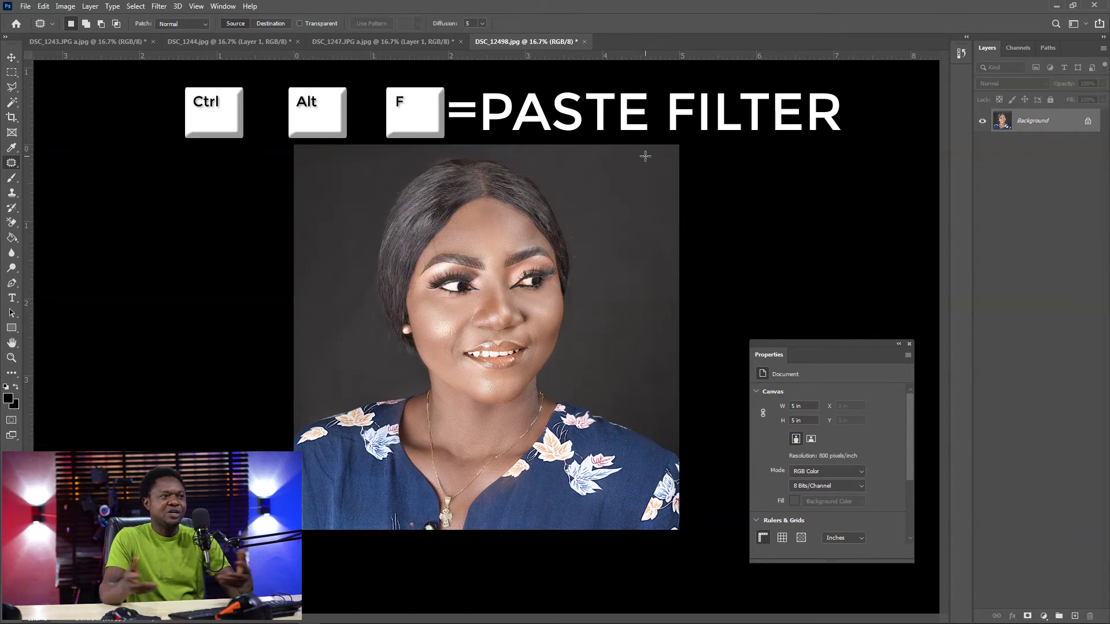
Reapply the Camera Raw look to DSC_12498.jpg with Ctrl+Alt+F, zooming in and out to inspect
key("ctrl+alt+f")
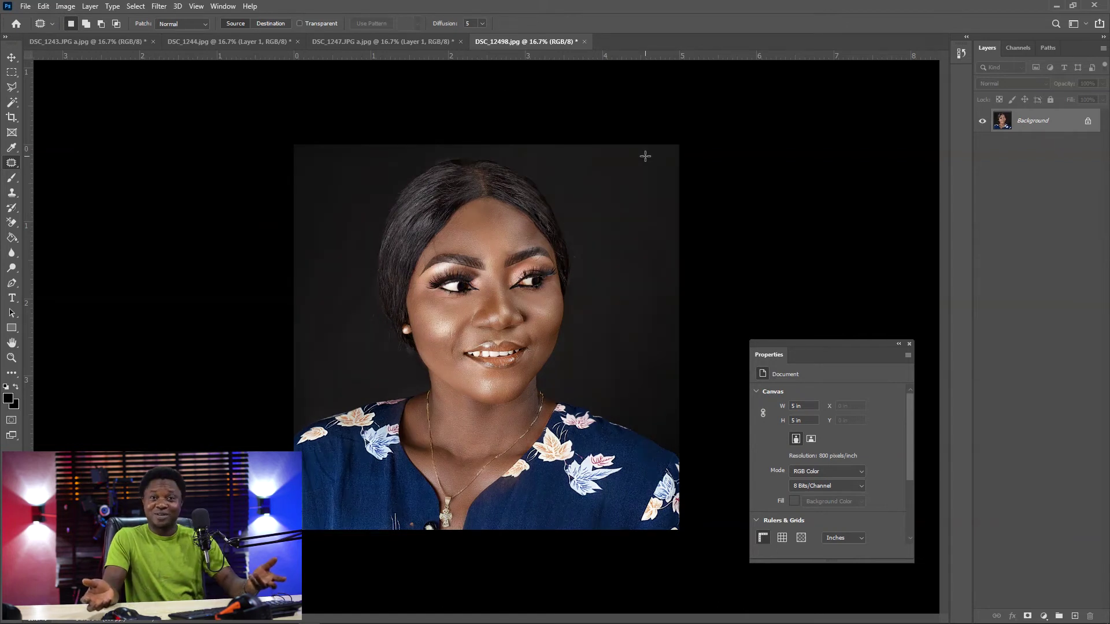
key("ctrl+plus")
key("ctrl+plus")
key("ctrl+plus")
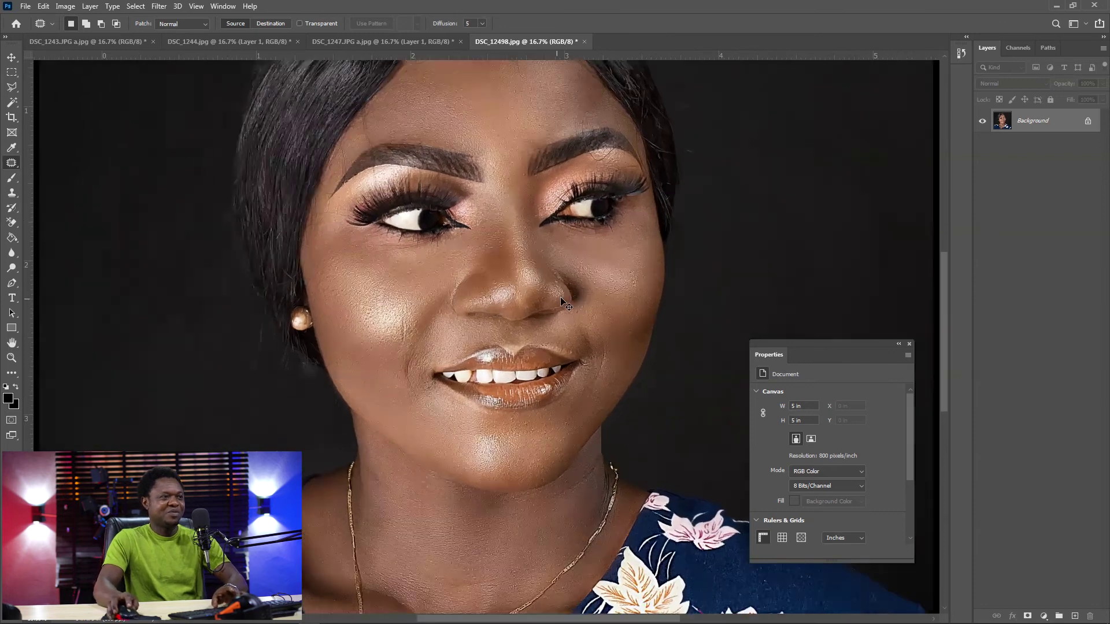
key("ctrl+minus")
key("ctrl+minus")
key("ctrl+minus")
key("ctrl+minus")
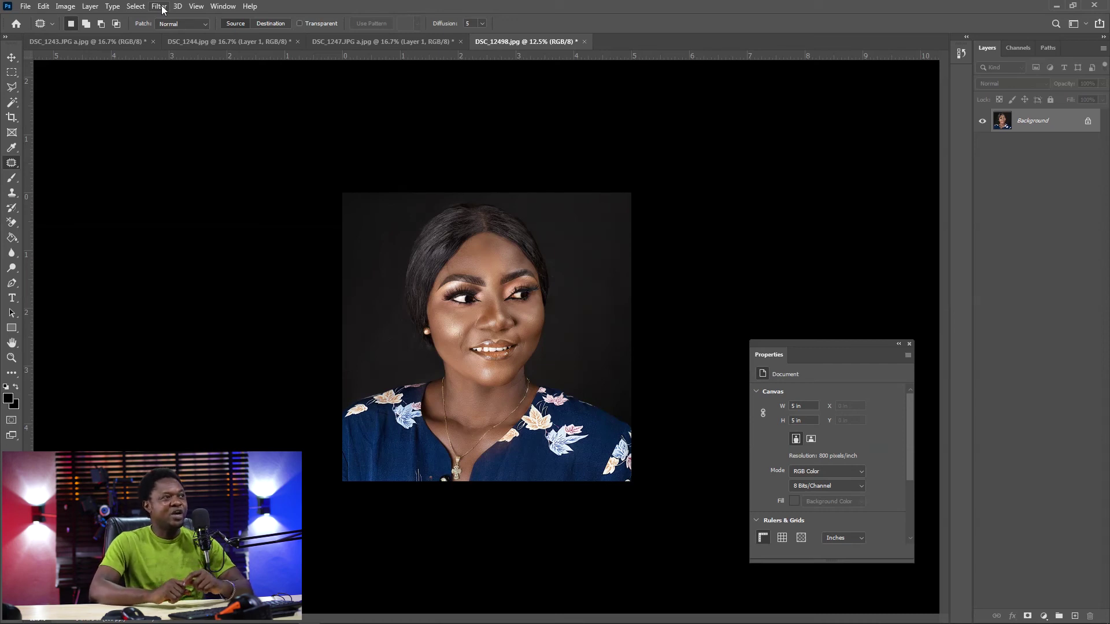
Open the Filter menu and show the Blur submenu
left_click(161, 7)
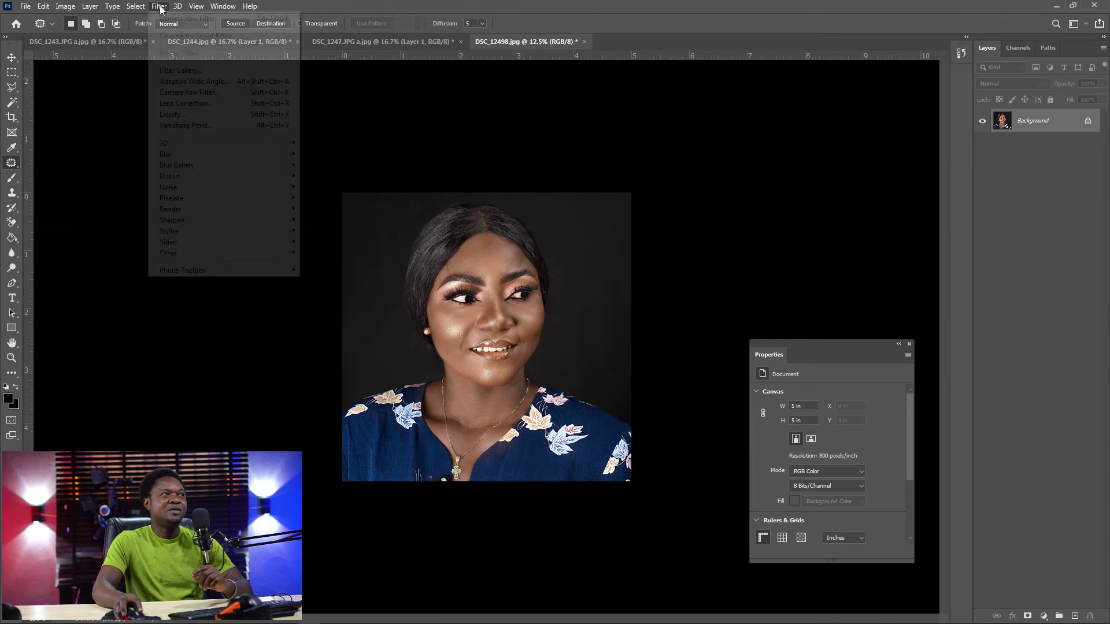
left_click(159, 7)
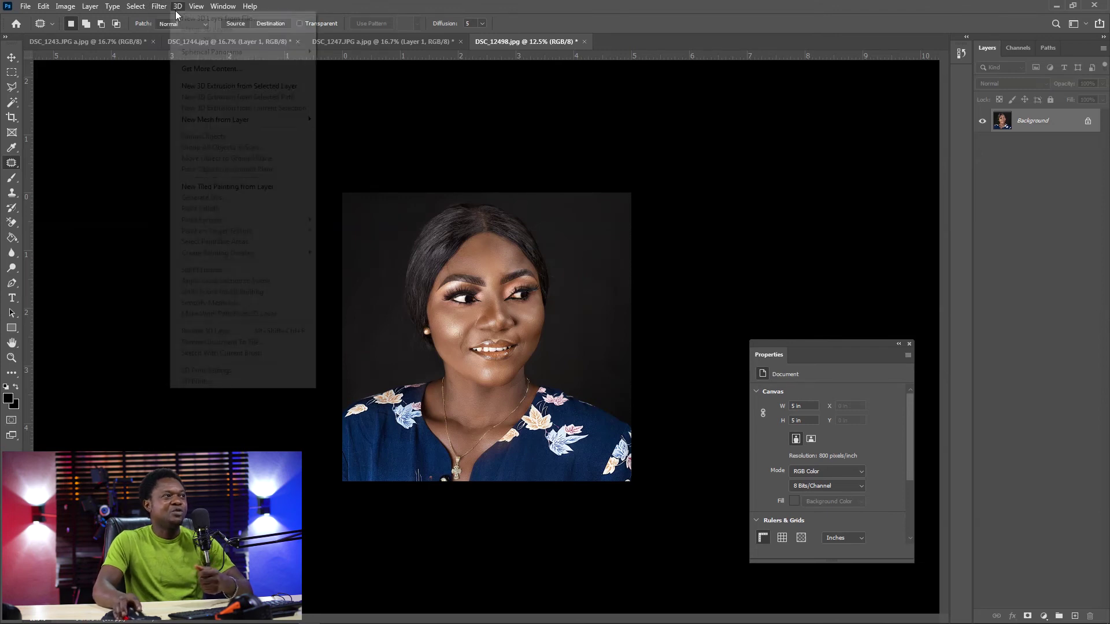
left_click(156, 7)
mouse_move(254, 155)
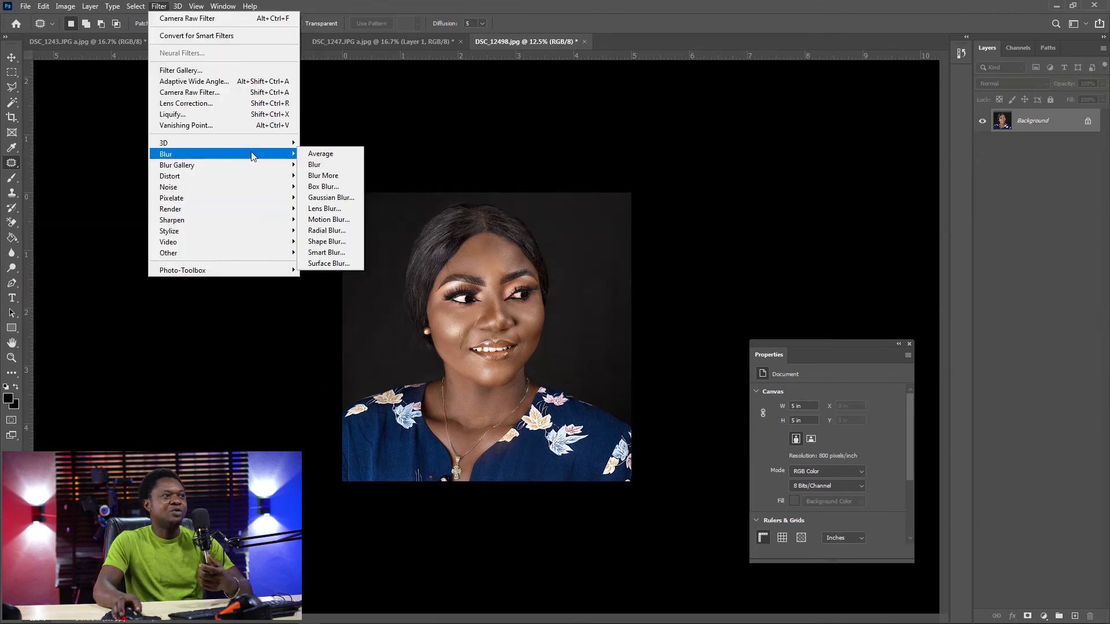